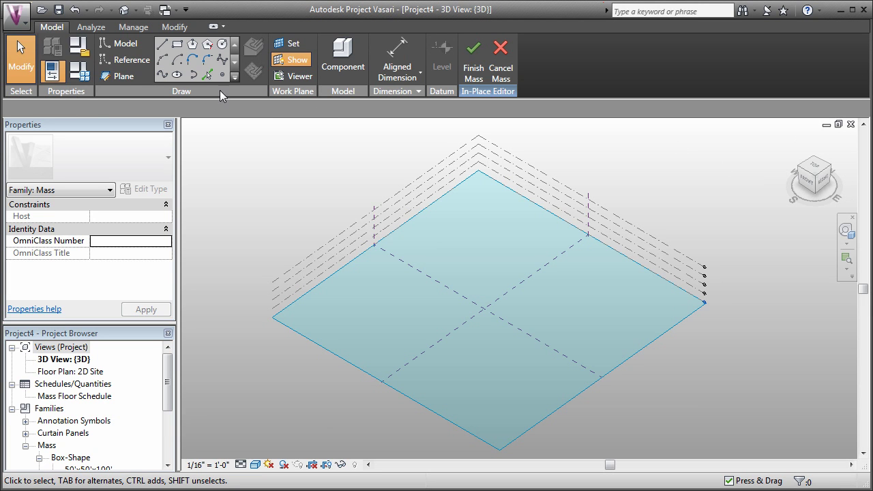
Draw a rectangle of model lines near the centre of Level 1 with the Rectangle tool.
{"action": "left_click", "coordinate": [120, 43]}
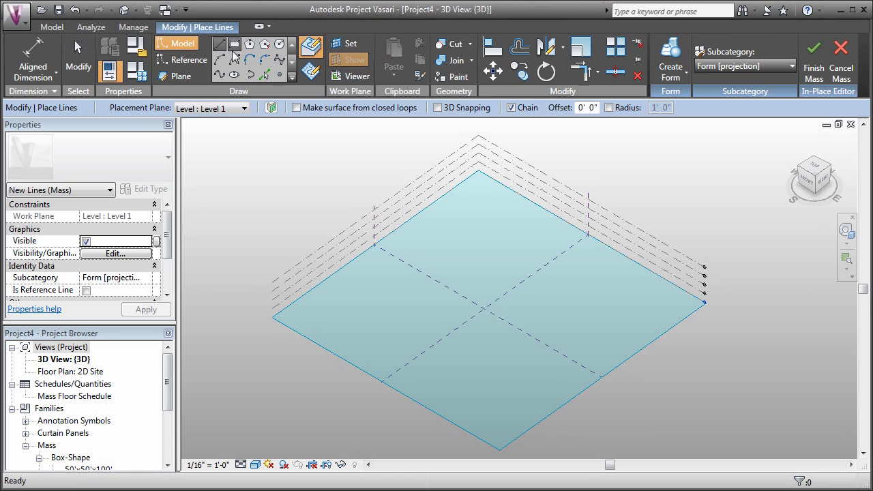
{"action": "left_click", "coordinate": [234, 45]}
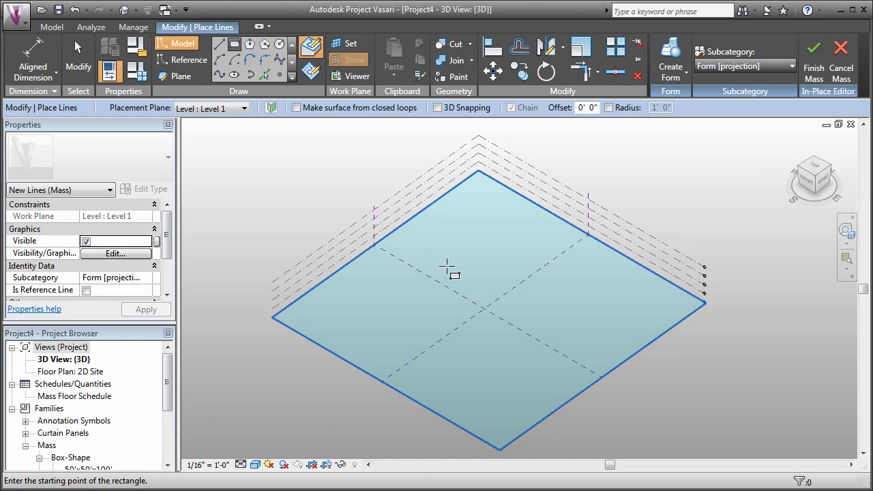
{"action": "left_click", "coordinate": [465, 243]}
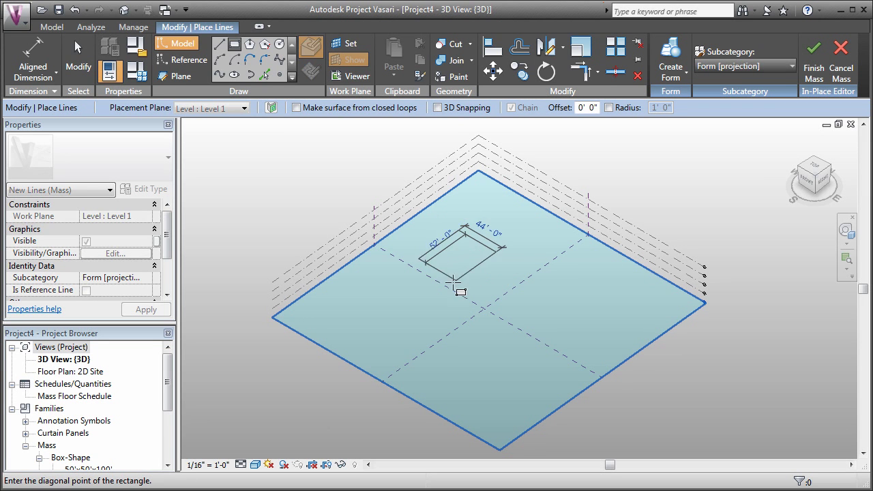
{"action": "left_click", "coordinate": [426, 314]}
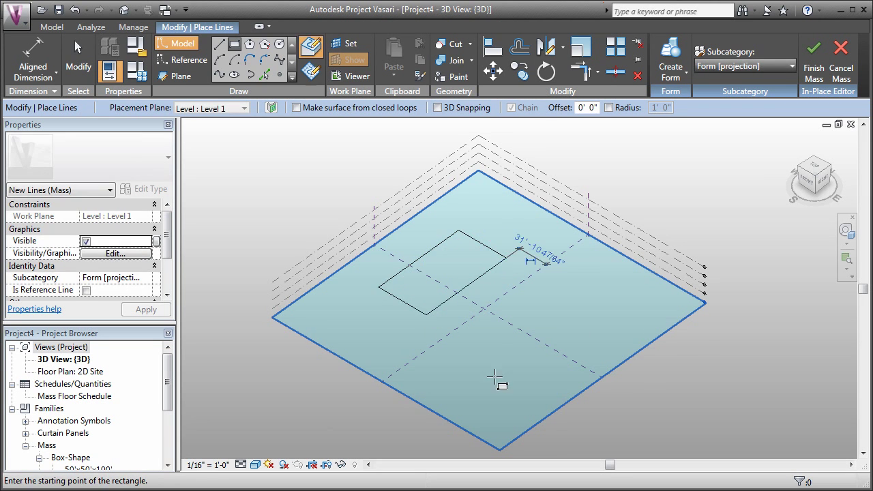
{"action": "scroll", "coordinate": [495, 368], "scroll_direction": "up", "scroll_amount": 4}
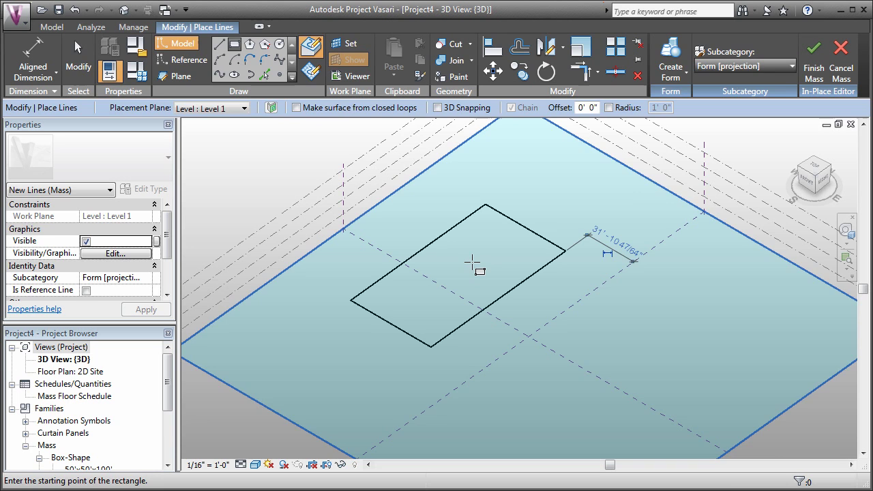
{"action": "key", "text": "Escape"}
{"action": "key", "text": "Escape"}
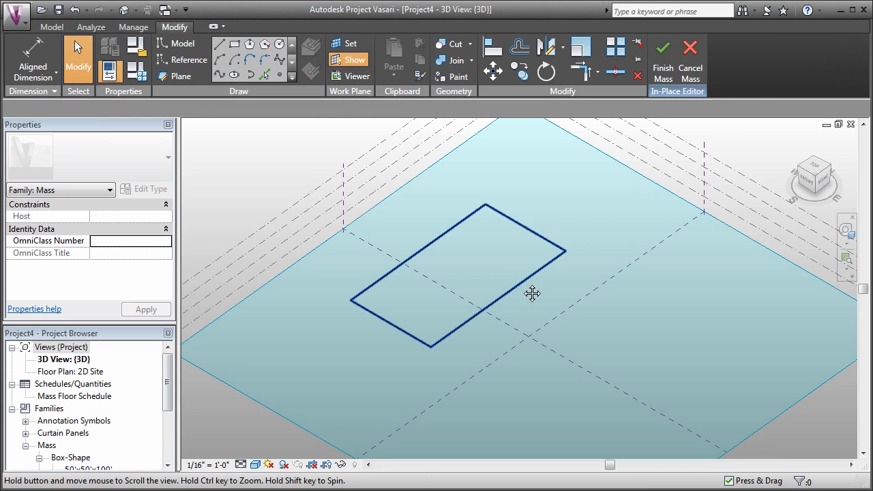
Set the rectangle's lower-right edge 20'-0" from its reference, widening it to about 67'.
{"action": "middle_click_drag", "start_coordinate": [529, 293], "coordinate": [538, 282]}
{"action": "left_click", "coordinate": [516, 291]}
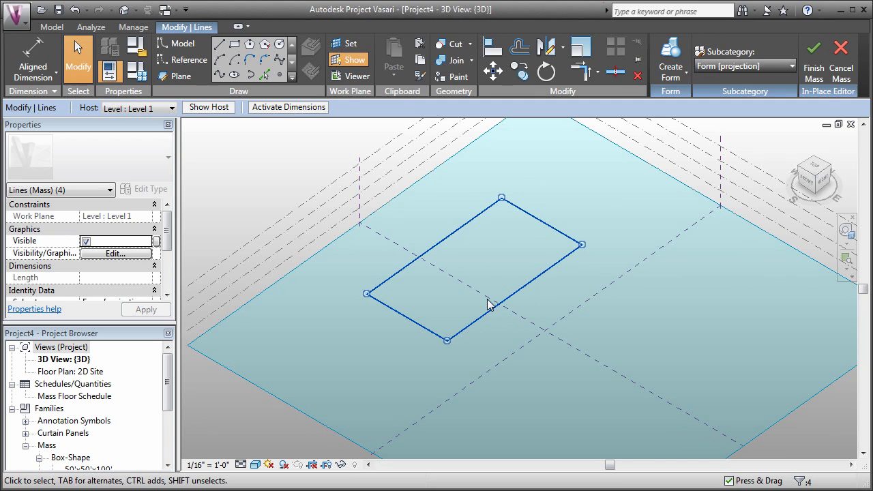
{"action": "left_click", "coordinate": [682, 334]}
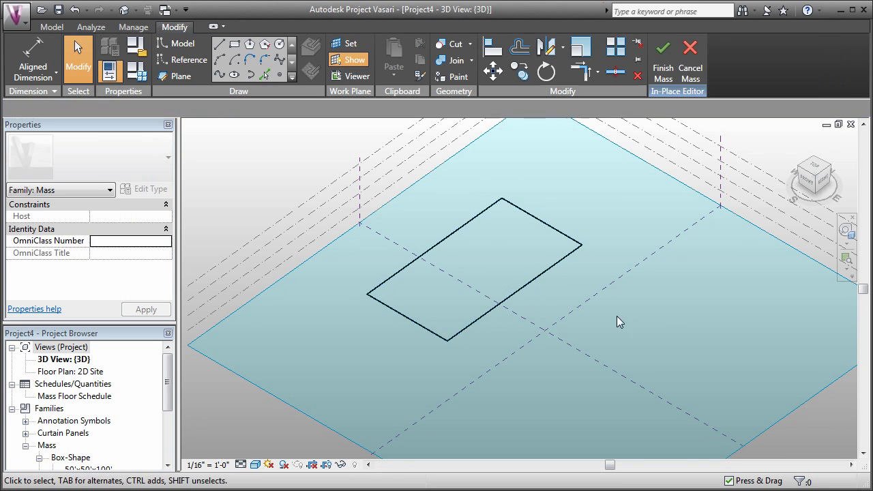
{"action": "key", "text": "Tab"}
{"action": "left_click", "coordinate": [548, 269]}
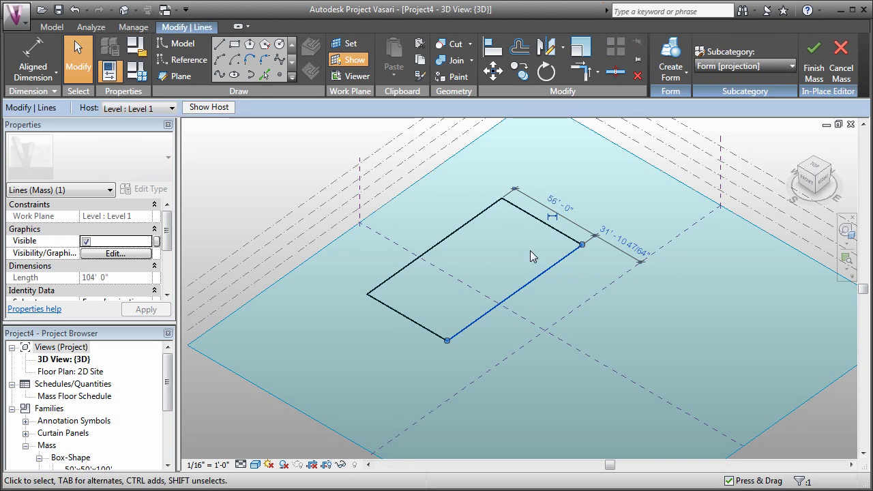
{"action": "left_click", "coordinate": [639, 252]}
{"action": "type", "text": "20"}
{"action": "key", "text": "Return"}
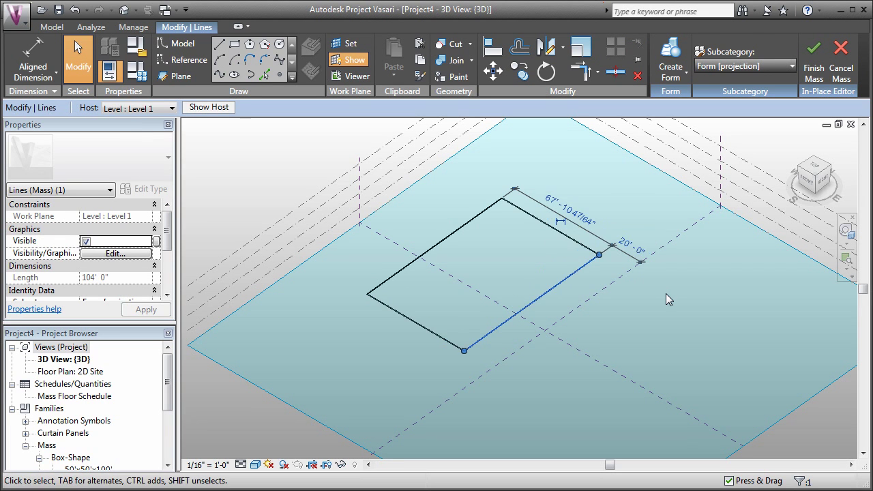
{"action": "left_click", "coordinate": [679, 310]}
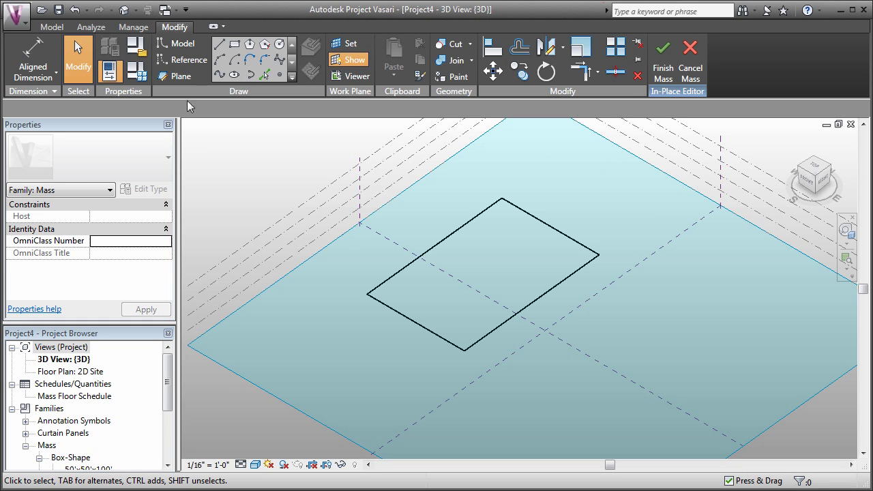
Add an aligned dimension of 67' - 10 23/32" between the rectangle's lower-right and upper-left edges.
{"action": "left_click", "coordinate": [60, 28]}
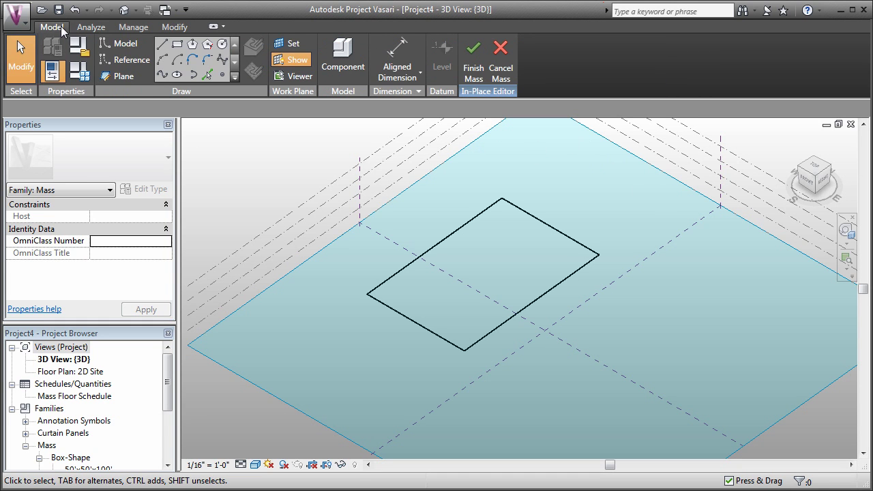
{"action": "left_click", "coordinate": [406, 79]}
{"action": "left_click", "coordinate": [363, 97]}
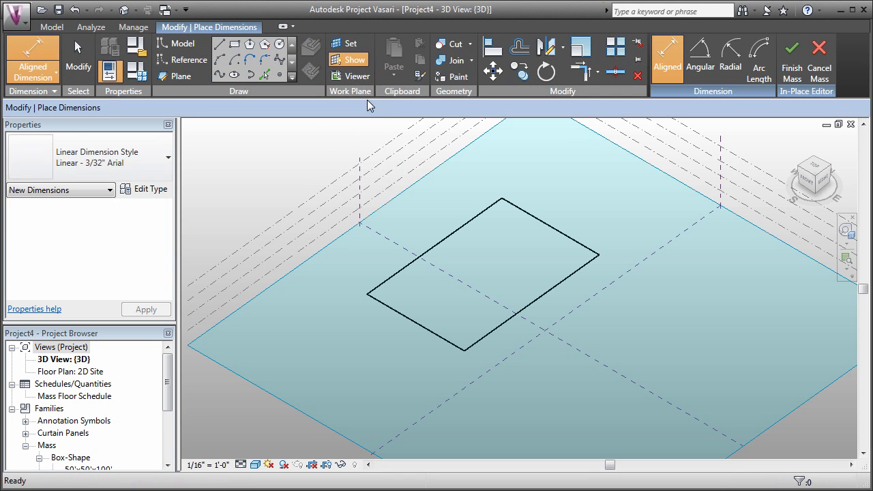
{"action": "left_click", "coordinate": [583, 266]}
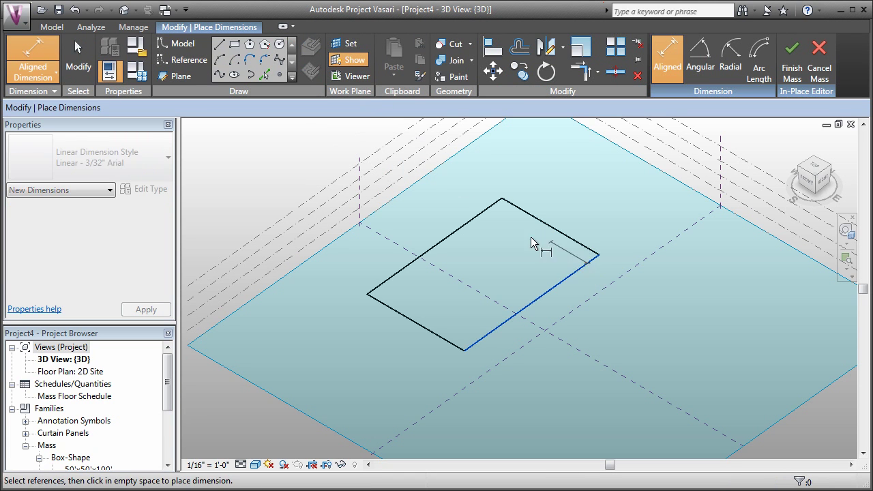
{"action": "left_click", "coordinate": [467, 225]}
{"action": "left_click", "coordinate": [553, 205]}
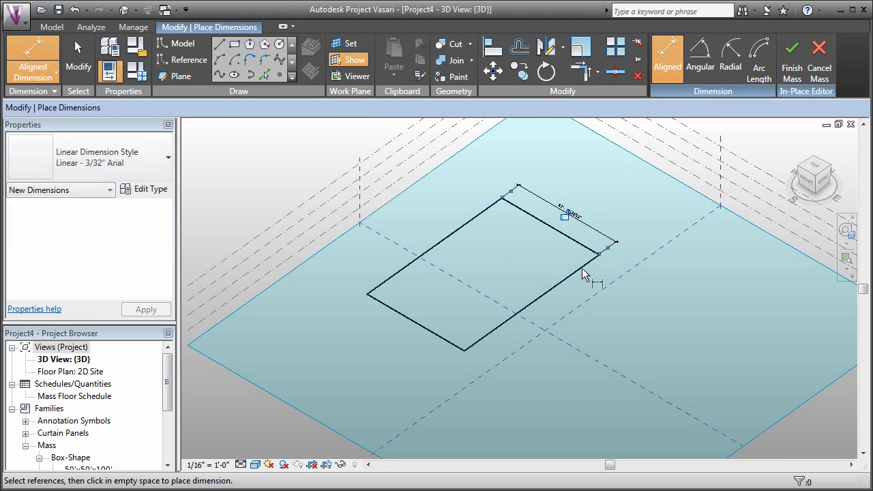
{"action": "scroll", "coordinate": [583, 275], "scroll_direction": "up", "scroll_amount": 5}
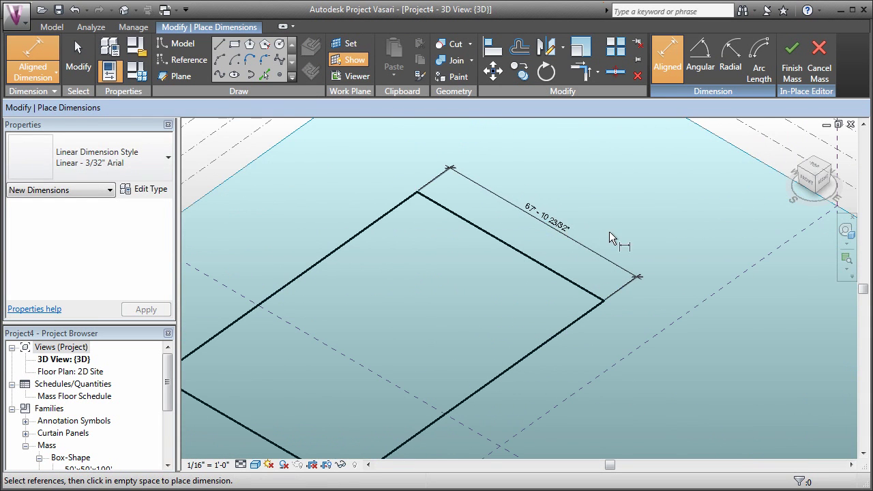
{"action": "key", "text": "Escape"}
{"action": "key", "text": "Escape"}
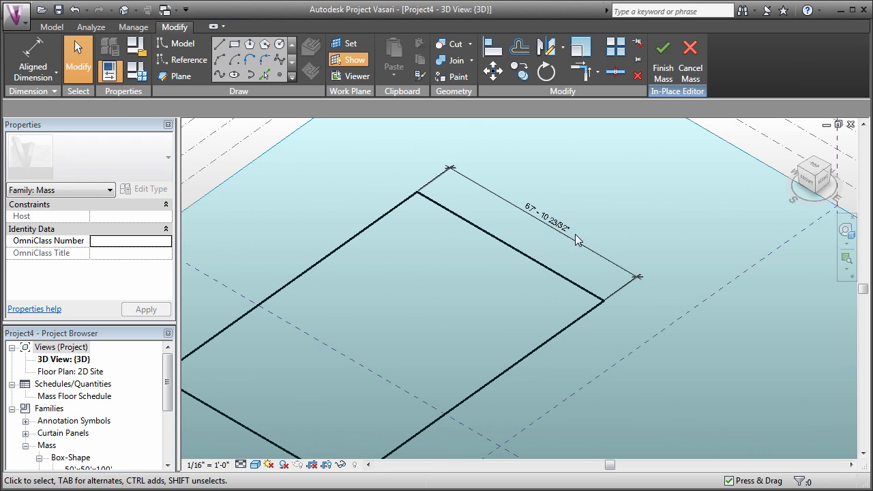
{"action": "middle_click_drag", "start_coordinate": [604, 251], "coordinate": [630, 269]}
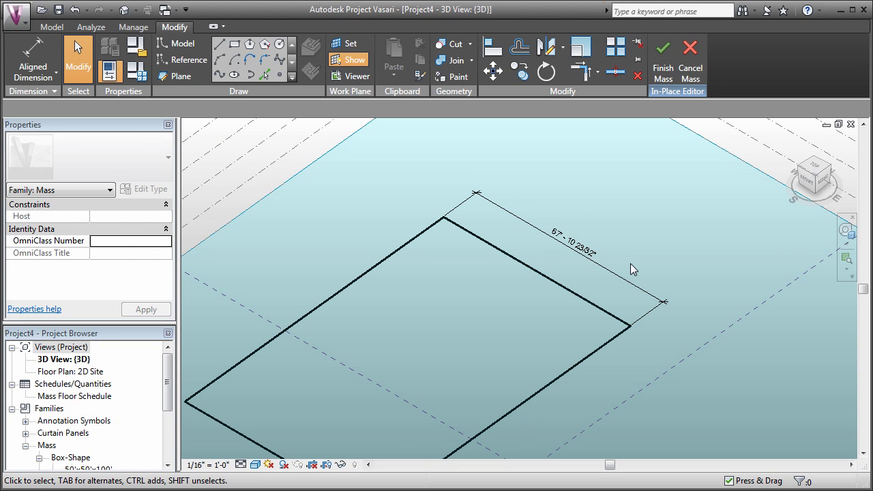
Label the 67' - 10 23/32" dimension with a new family type parameter named Width.
{"action": "left_click", "coordinate": [639, 286]}
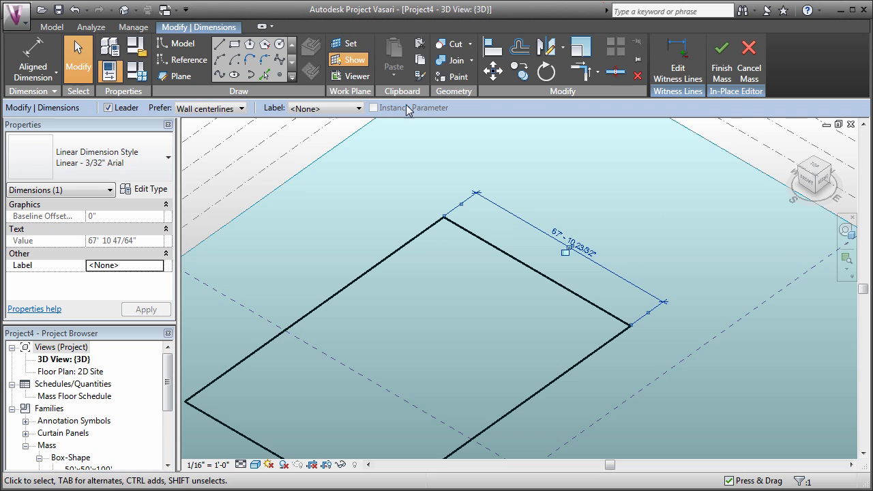
{"action": "left_click", "coordinate": [328, 110]}
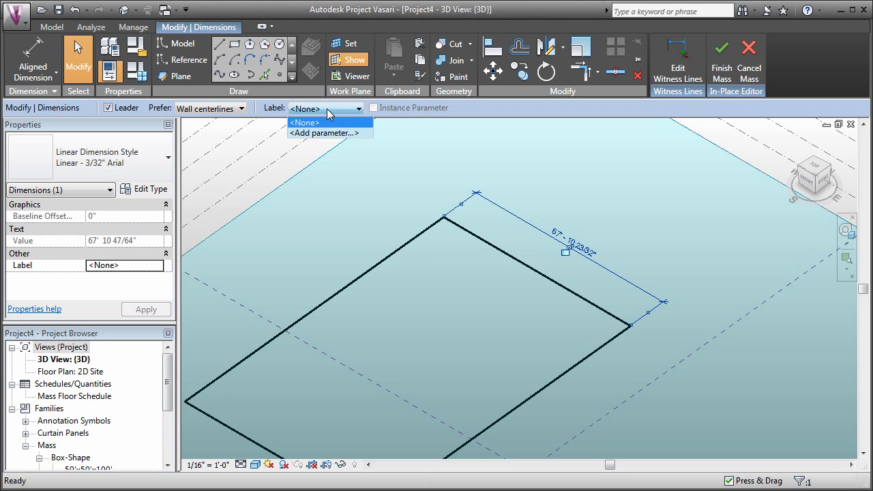
{"action": "left_click", "coordinate": [328, 134]}
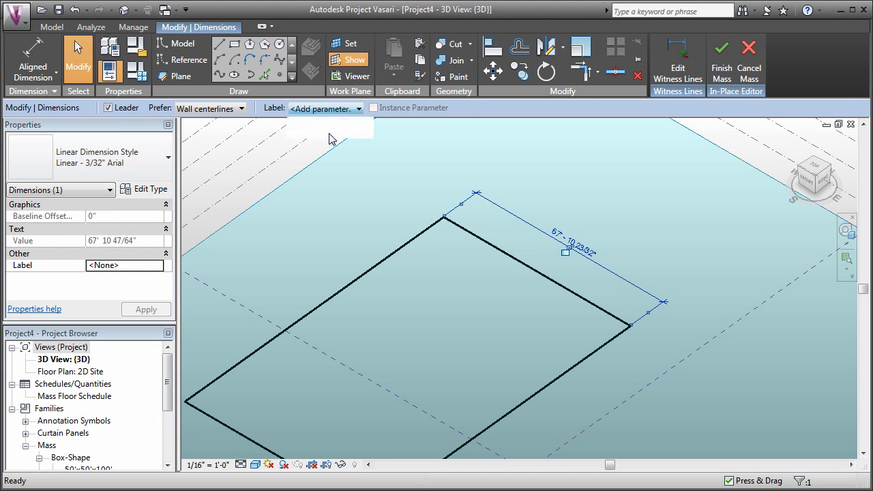
{"action": "left_click_drag", "start_coordinate": [426, 107], "coordinate": [257, 109]}
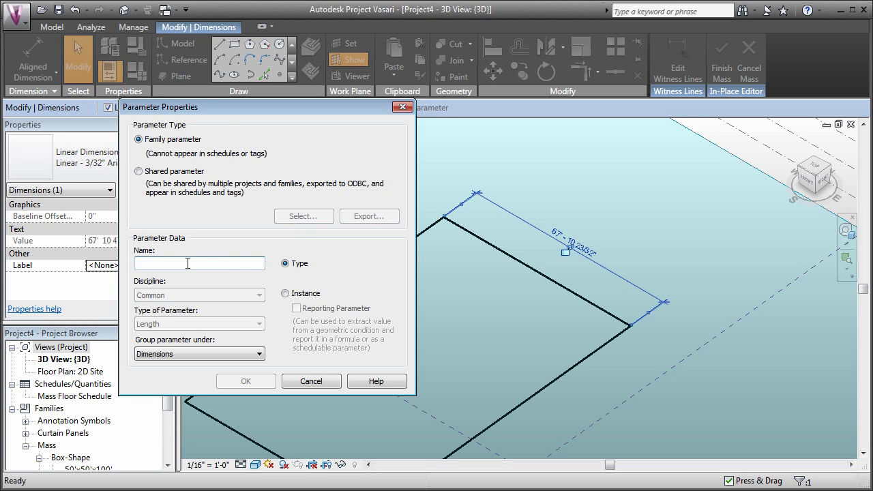
{"action": "type", "text": "Width"}
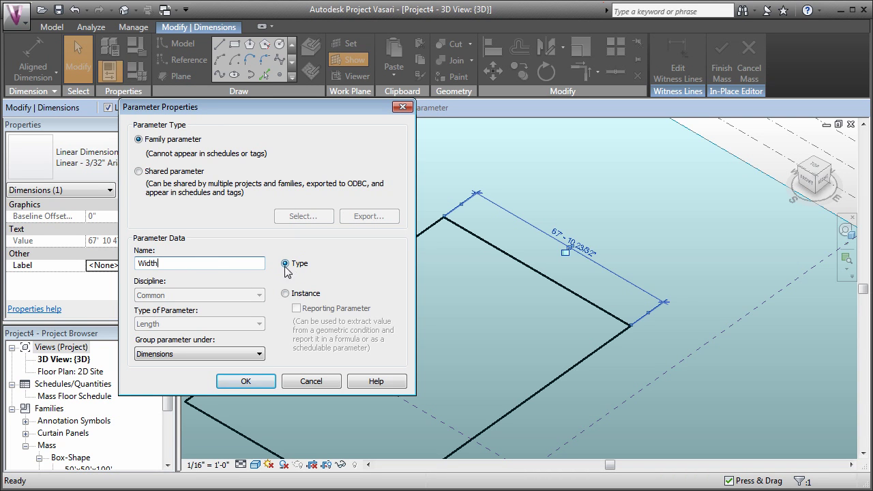
{"action": "left_click", "coordinate": [245, 381]}
Zoom and pan so the whole rectangle and its Width dimension are in view.
{"action": "left_click", "coordinate": [702, 240]}
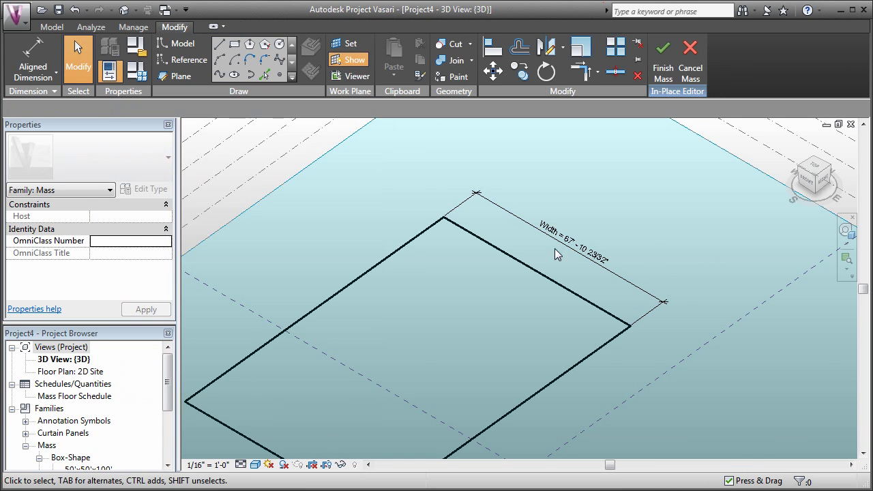
{"action": "scroll", "coordinate": [554, 248], "scroll_direction": "up", "scroll_amount": 5}
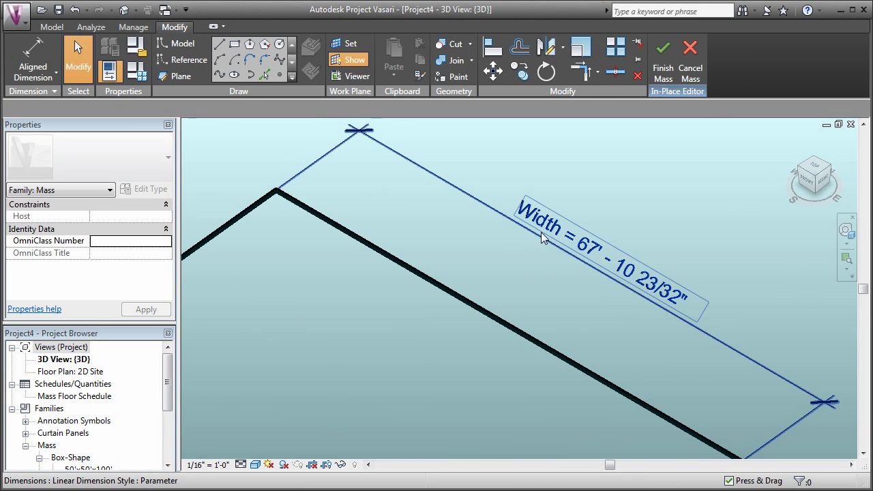
{"action": "scroll", "coordinate": [658, 261], "scroll_direction": "down", "scroll_amount": 4}
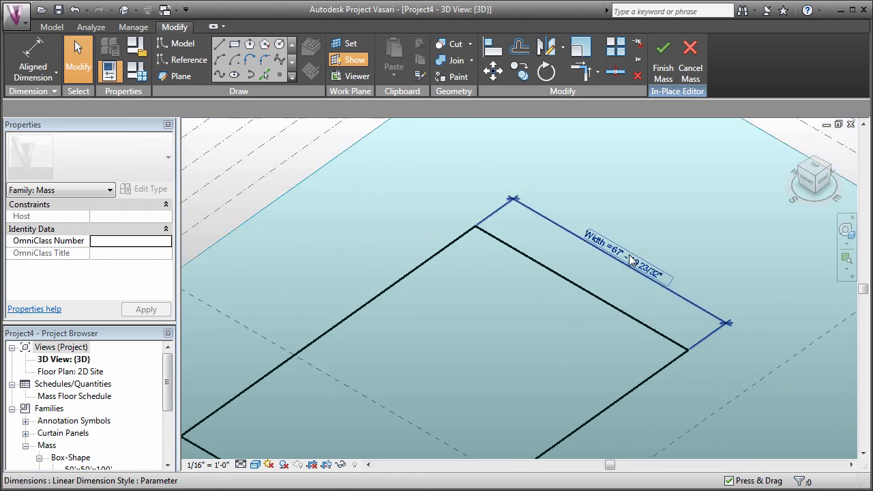
{"action": "middle_click_drag", "start_coordinate": [631, 261], "coordinate": [690, 195]}
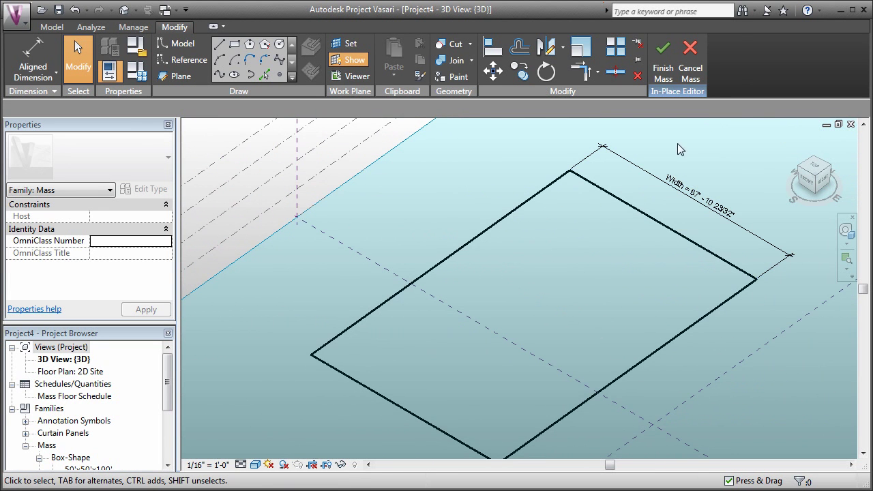
Change the Width parameter to 50' 0" in Family Types and apply it.
{"action": "left_click", "coordinate": [140, 74]}
{"action": "left_click_drag", "start_coordinate": [403, 134], "coordinate": [225, 131]}
{"action": "left_click_drag", "start_coordinate": [218, 205], "coordinate": [164, 204]}
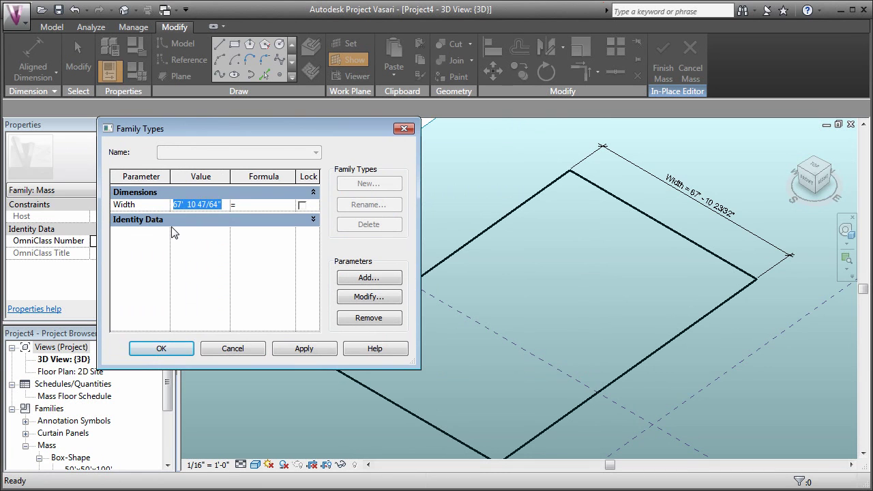
{"action": "type", "text": "50"}
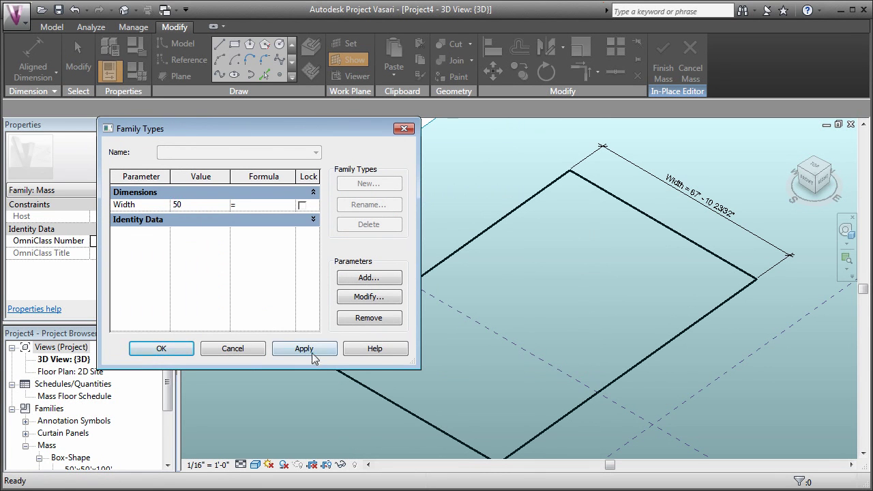
{"action": "left_click", "coordinate": [304, 349]}
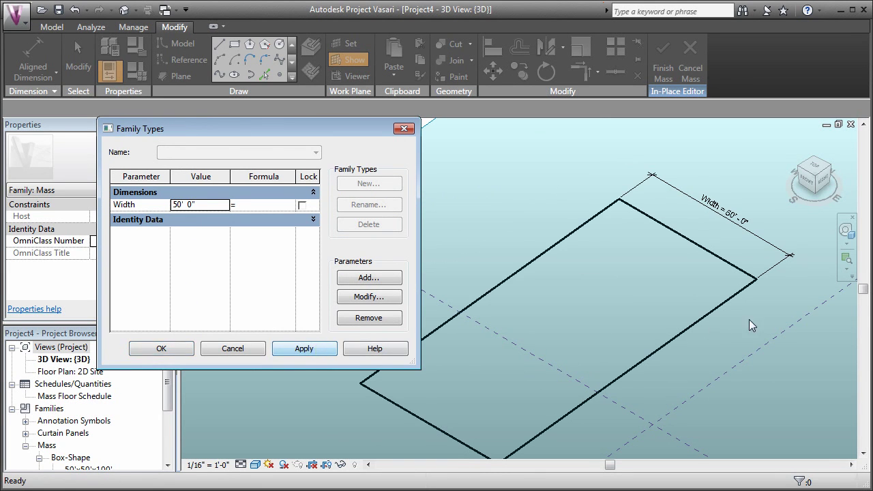
{"action": "left_click", "coordinate": [161, 348]}
{"action": "scroll", "coordinate": [638, 304], "scroll_direction": "up", "scroll_amount": 1}
{"action": "scroll", "coordinate": [525, 293], "scroll_direction": "down", "scroll_amount": 3}
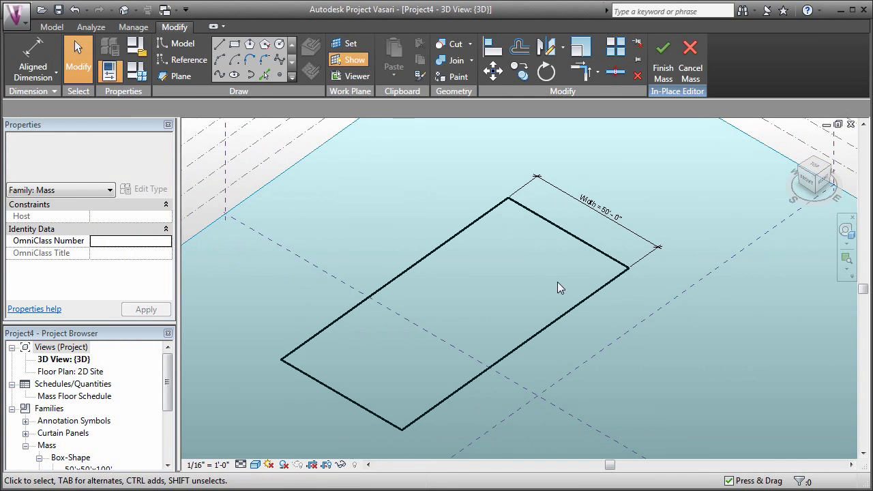
Add a 104' - 0" aligned dimension along the rectangle's long side.
{"action": "middle_click_drag", "start_coordinate": [582, 338], "coordinate": [604, 324]}
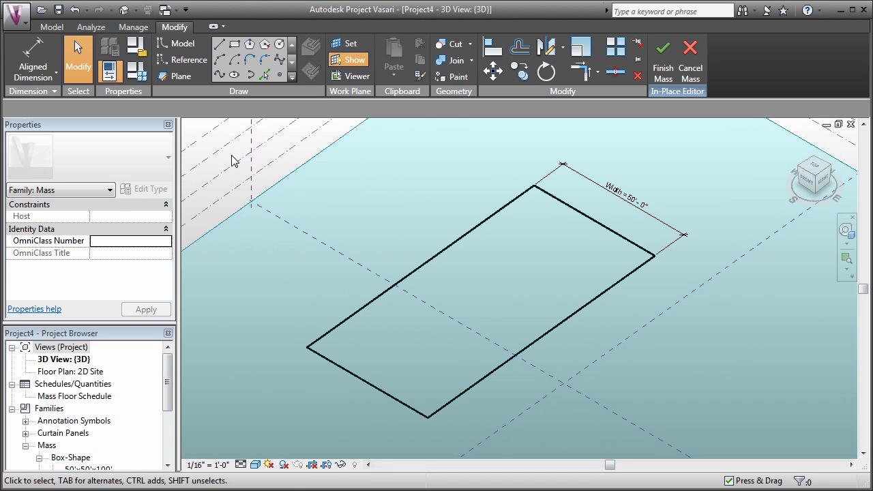
{"action": "left_click", "coordinate": [34, 77]}
{"action": "left_click", "coordinate": [40, 97]}
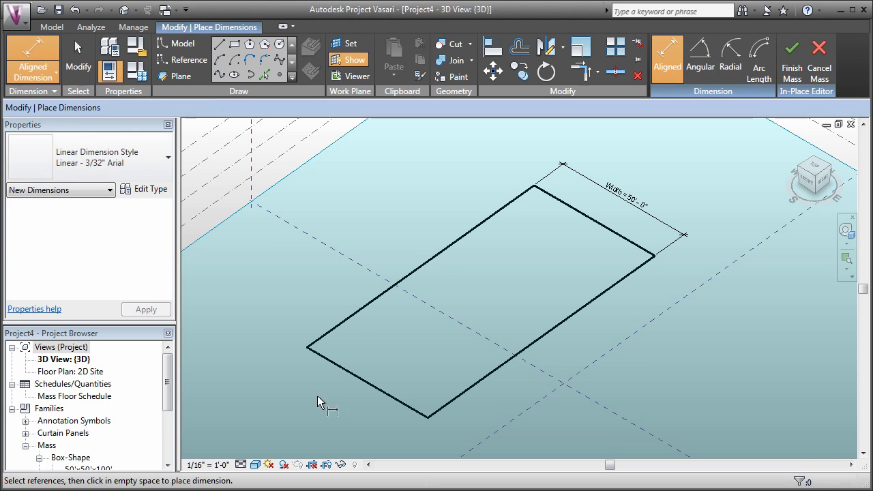
{"action": "left_click", "coordinate": [564, 218]}
{"action": "left_click", "coordinate": [467, 199]}
{"action": "key", "text": "Escape"}
{"action": "middle_click_drag", "start_coordinate": [463, 247], "coordinate": [427, 233]}
{"action": "key", "text": "Escape"}
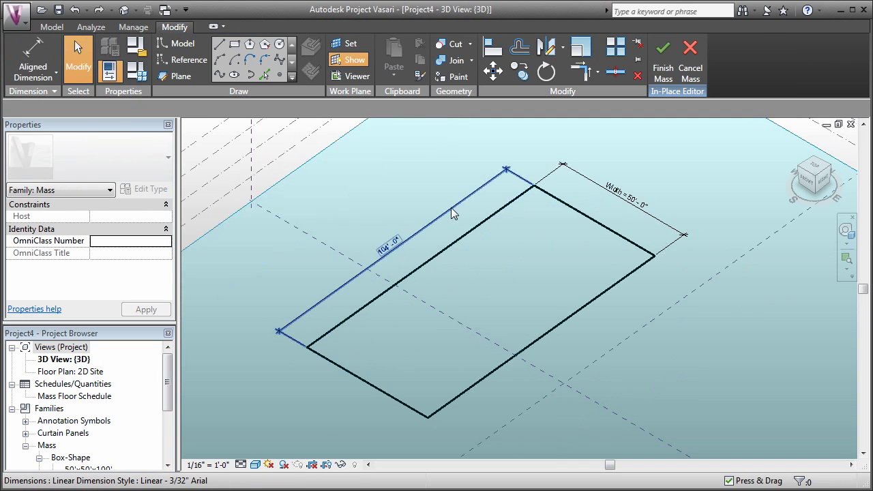
Label the 104' - 0" dimension with a new instance parameter named Length.
{"action": "left_click", "coordinate": [426, 227]}
{"action": "left_click", "coordinate": [324, 108]}
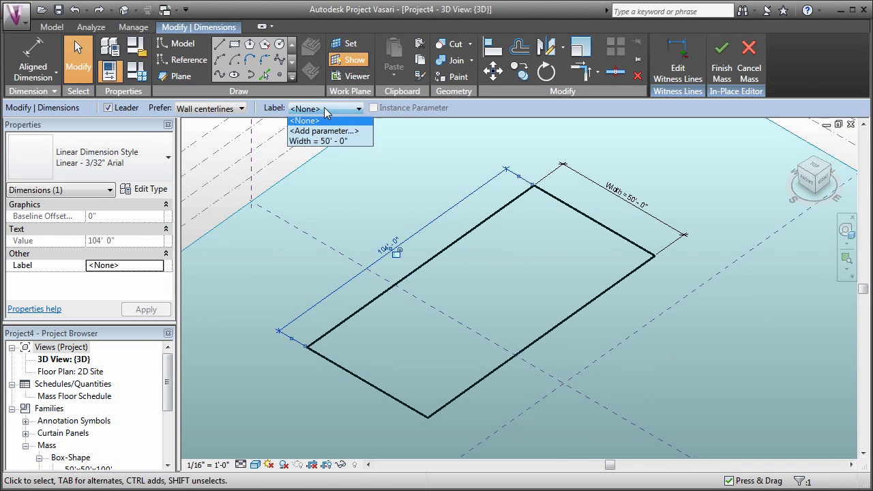
{"action": "left_click", "coordinate": [328, 135]}
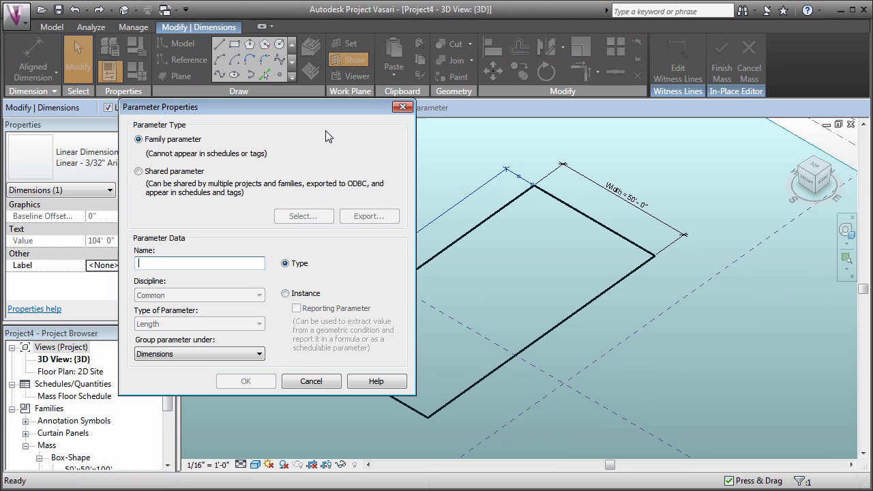
{"action": "type", "text": "Length"}
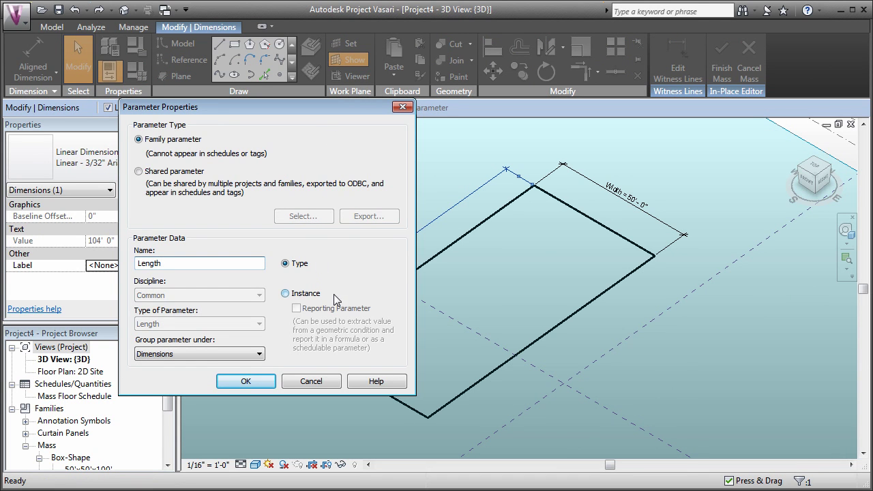
{"action": "left_click", "coordinate": [286, 292]}
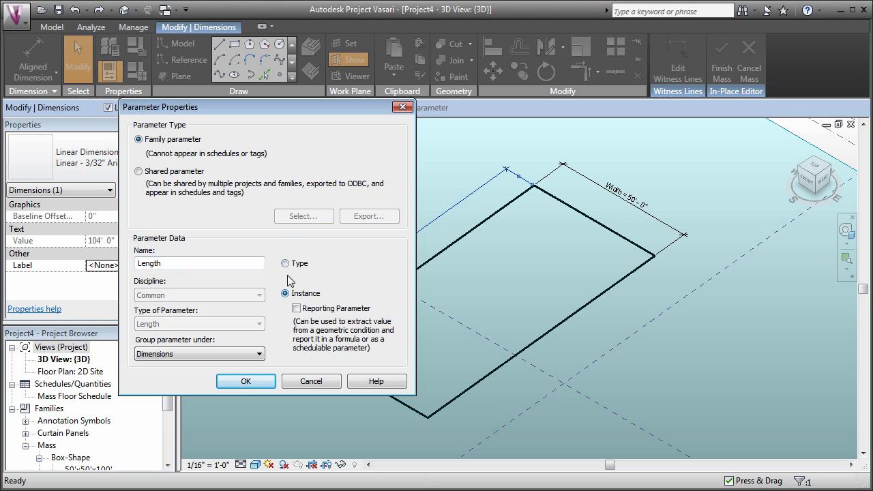
{"action": "left_click", "coordinate": [259, 381]}
{"action": "left_click", "coordinate": [268, 395]}
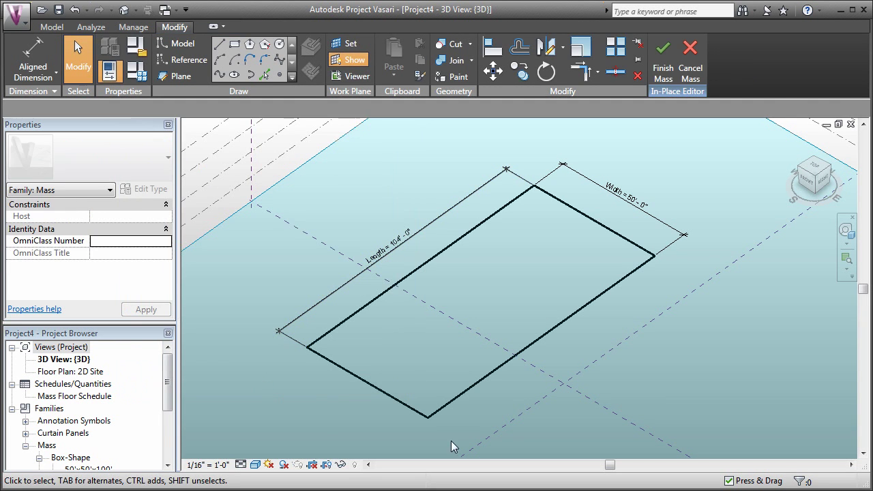
{"action": "middle_click_drag", "start_coordinate": [713, 372], "coordinate": [713, 371]}
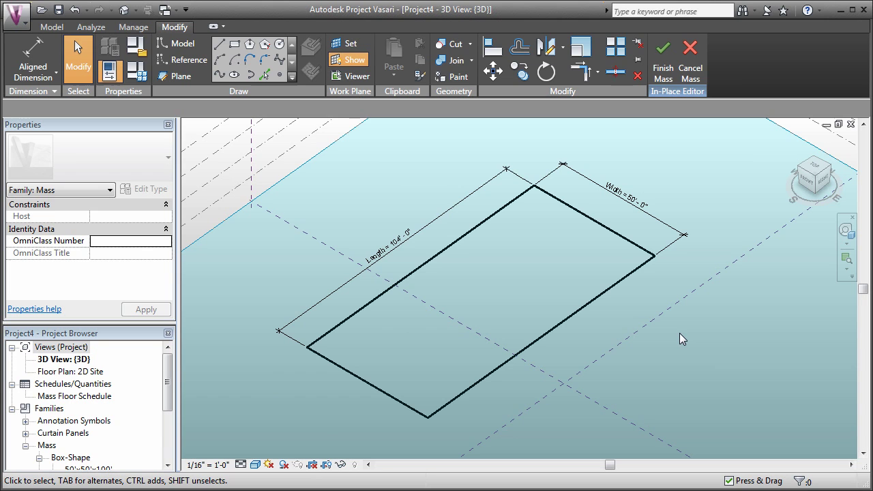
Convert the rectangle's four model lines into reference lines with Is Reference Line.
{"action": "key", "text": "Tab"}
{"action": "left_click", "coordinate": [634, 273]}
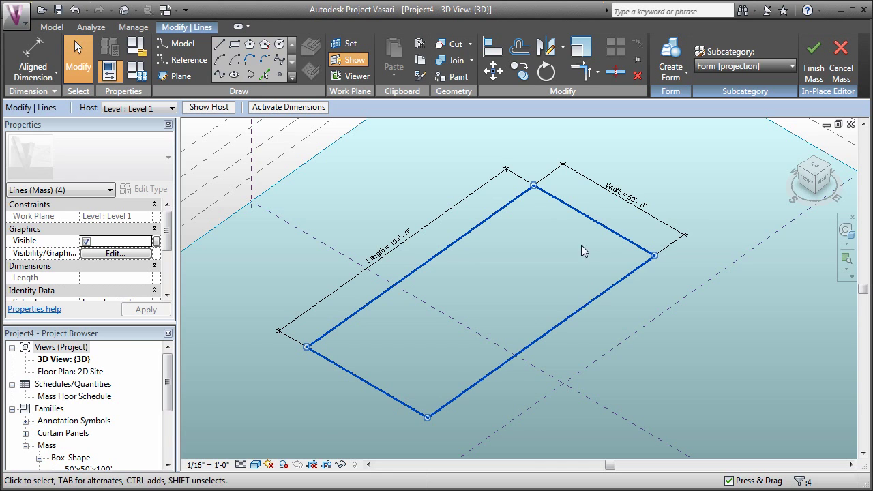
{"action": "scroll", "coordinate": [165, 252], "scroll_direction": "down", "scroll_amount": 3}
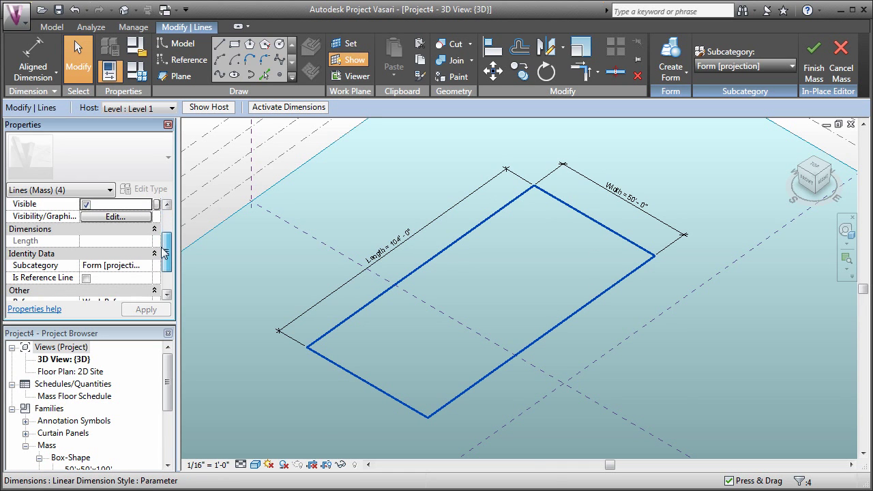
{"action": "scroll", "coordinate": [166, 252], "scroll_direction": "down", "scroll_amount": 1}
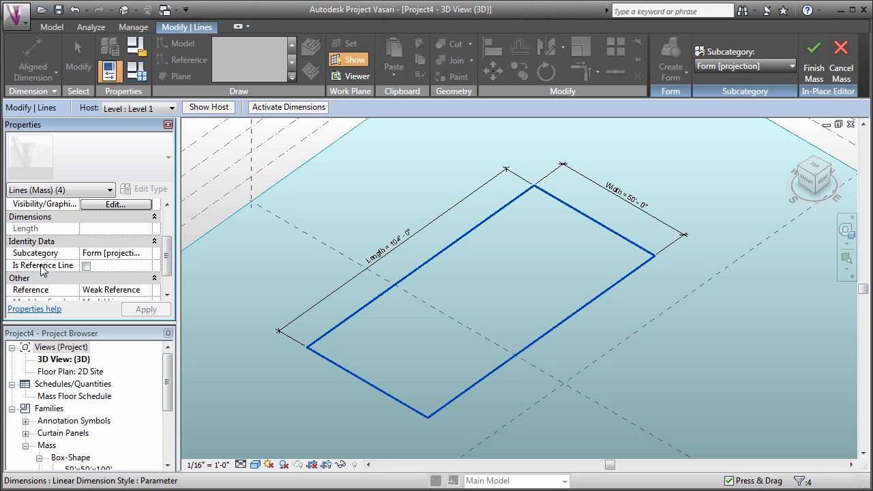
{"action": "left_click", "coordinate": [87, 265]}
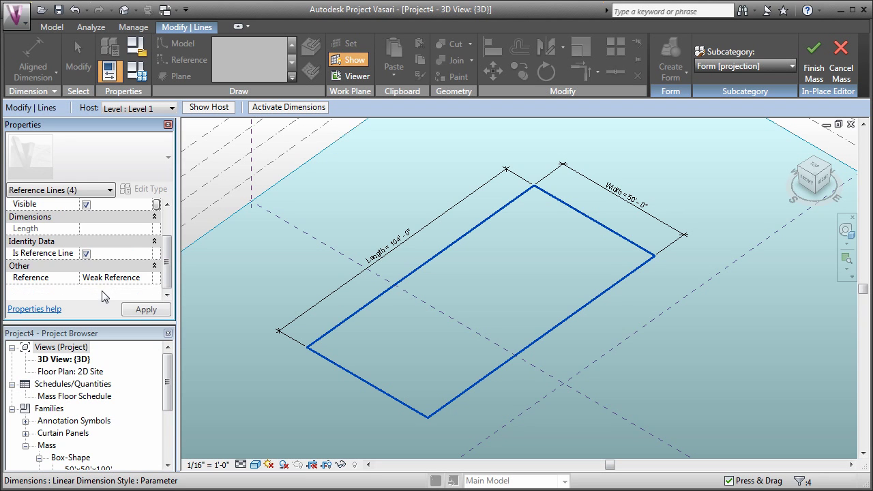
{"action": "left_click", "coordinate": [147, 311]}
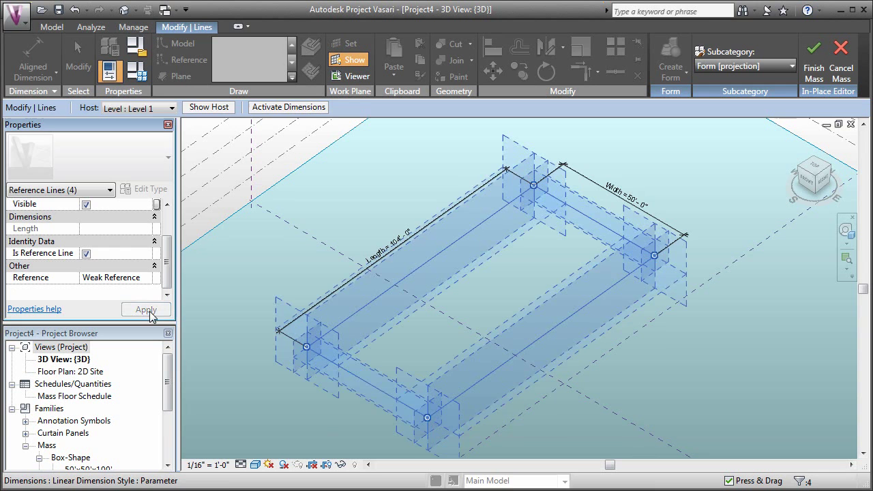
{"action": "left_click", "coordinate": [405, 373]}
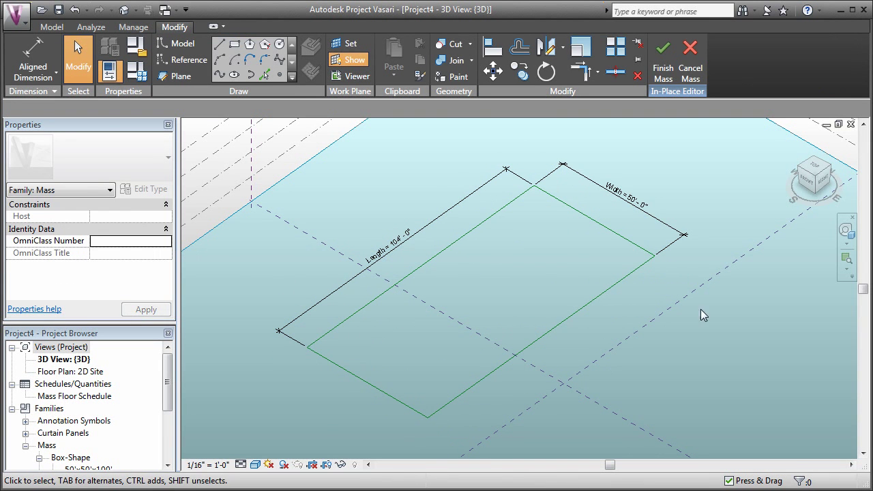
{"action": "key", "text": "Tab"}
{"action": "left_click", "coordinate": [565, 319]}
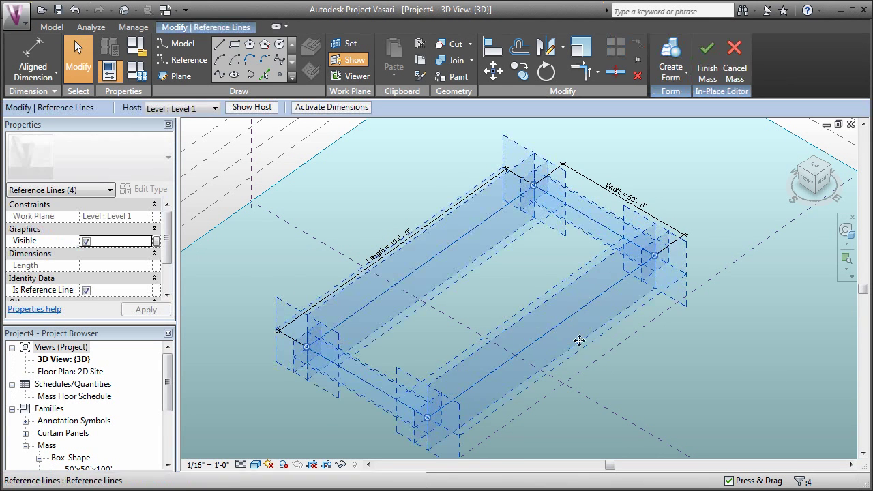
{"action": "left_click", "coordinate": [677, 79]}
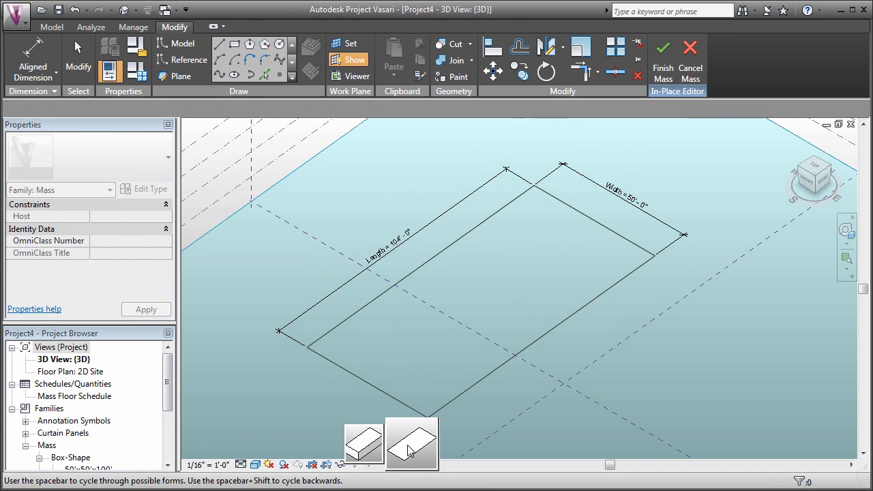
{"action": "left_click", "coordinate": [370, 445]}
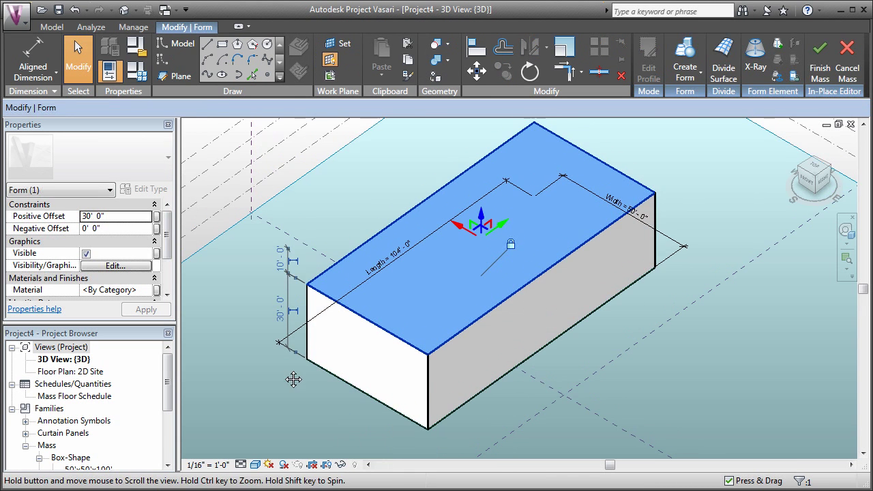
{"action": "left_click", "coordinate": [276, 361]}
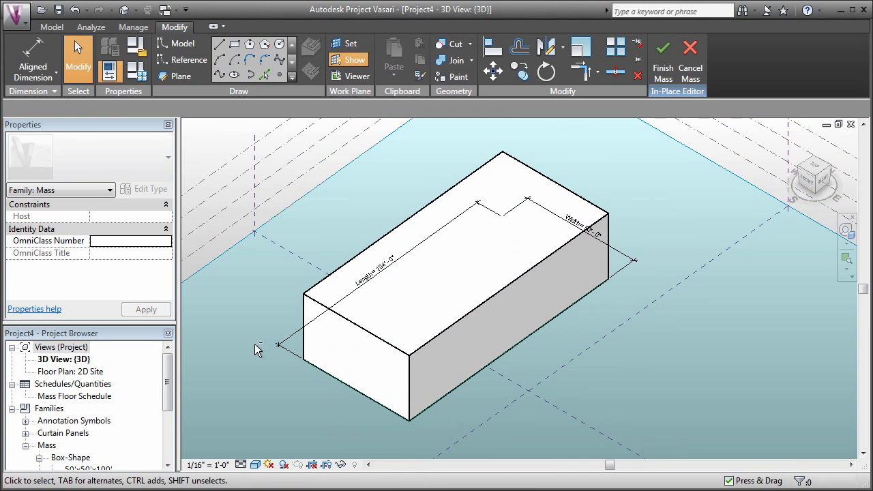
{"action": "middle_click_drag", "start_coordinate": [334, 372], "coordinate": [689, 218], "text": "shift"}
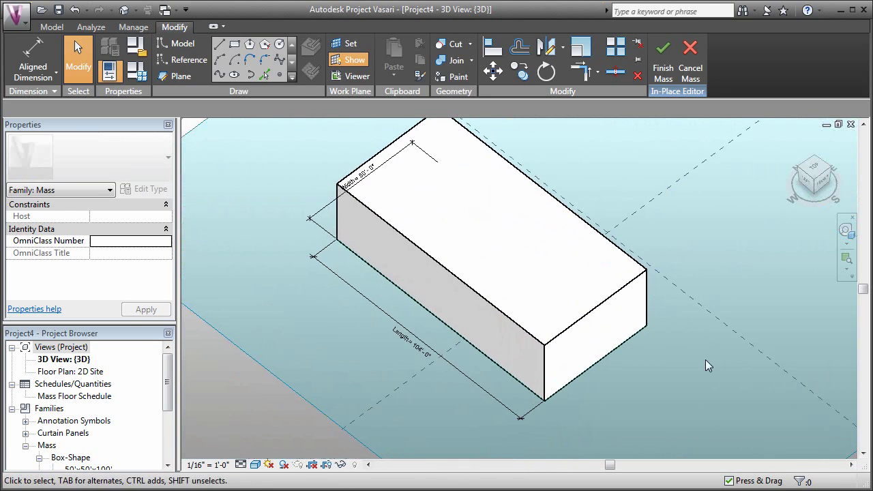
Change the Length dimension's value from 104' to 80'.
{"action": "left_click", "coordinate": [410, 349]}
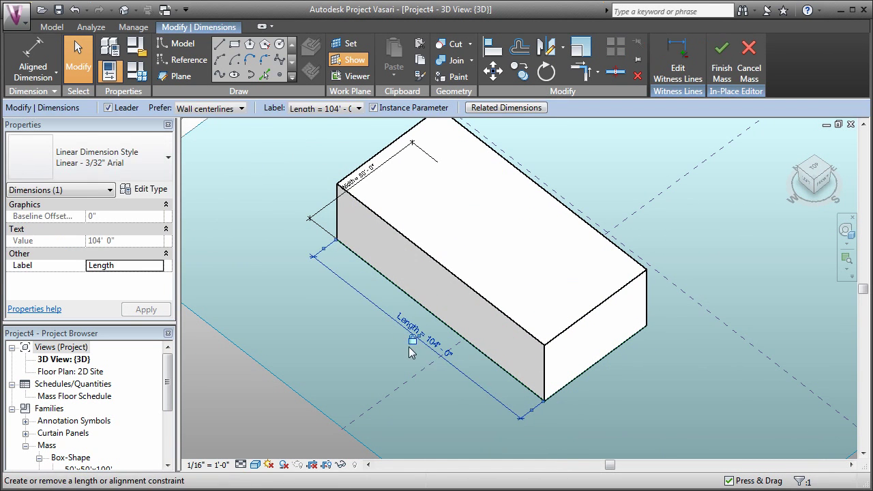
{"action": "left_click", "coordinate": [431, 336]}
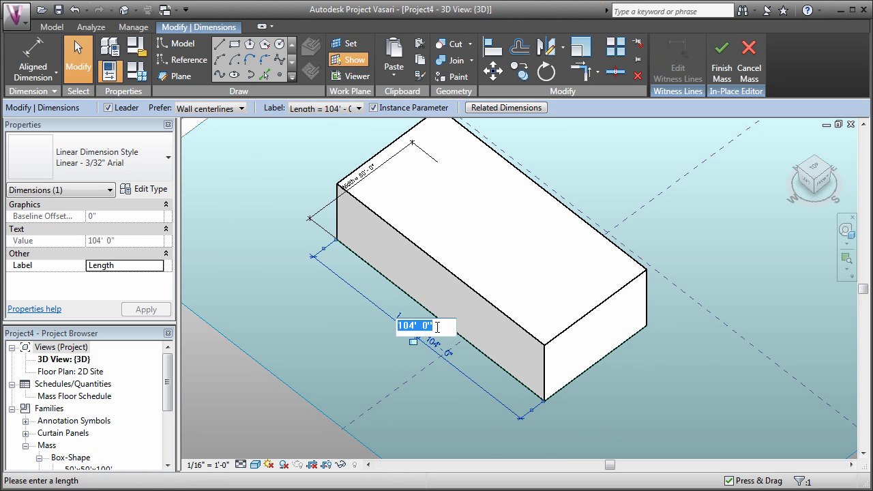
{"action": "type", "text": "80"}
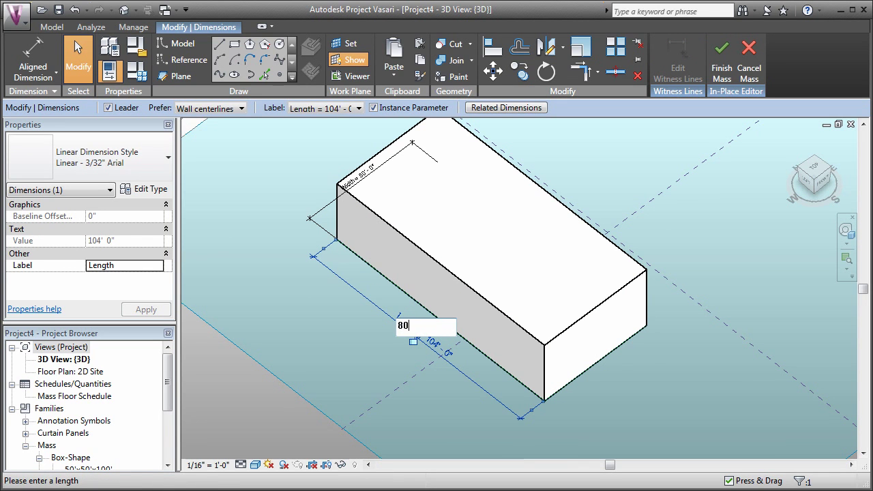
{"action": "key", "text": "Return"}
{"action": "left_click", "coordinate": [382, 344]}
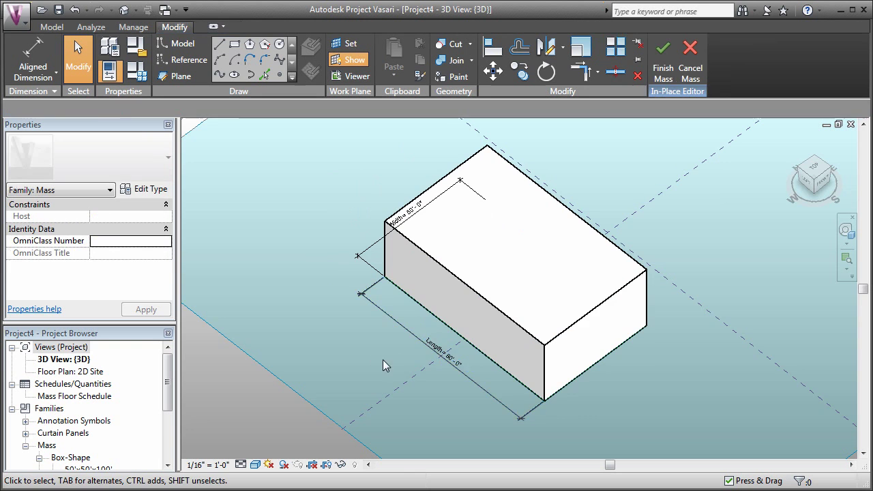
{"action": "middle_click_drag", "start_coordinate": [382, 359], "coordinate": [447, 315], "text": "shift"}
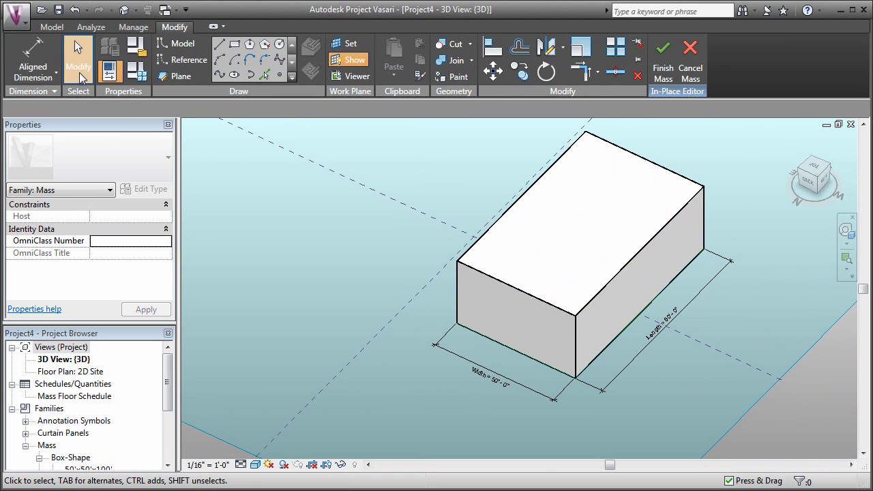
Review the parameter values in Family Types and close it.
{"action": "left_click", "coordinate": [109, 71]}
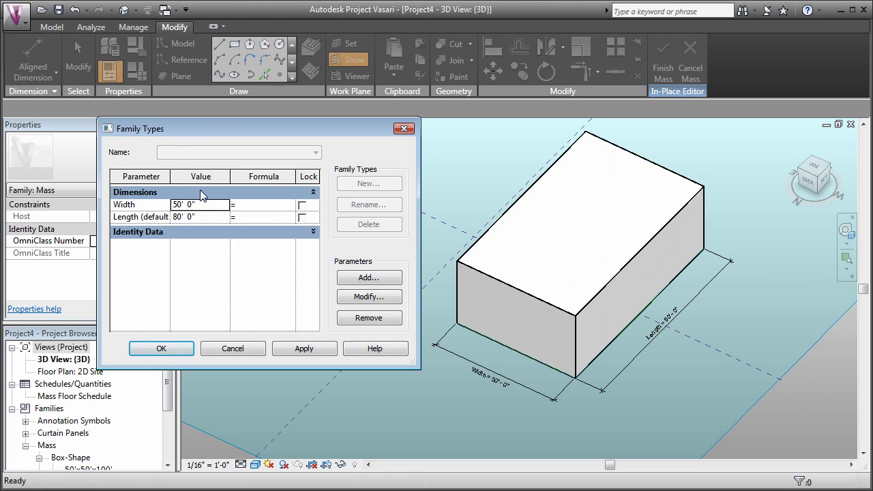
{"action": "left_click", "coordinate": [171, 351]}
{"action": "middle_click_drag", "start_coordinate": [324, 337], "coordinate": [293, 338]}
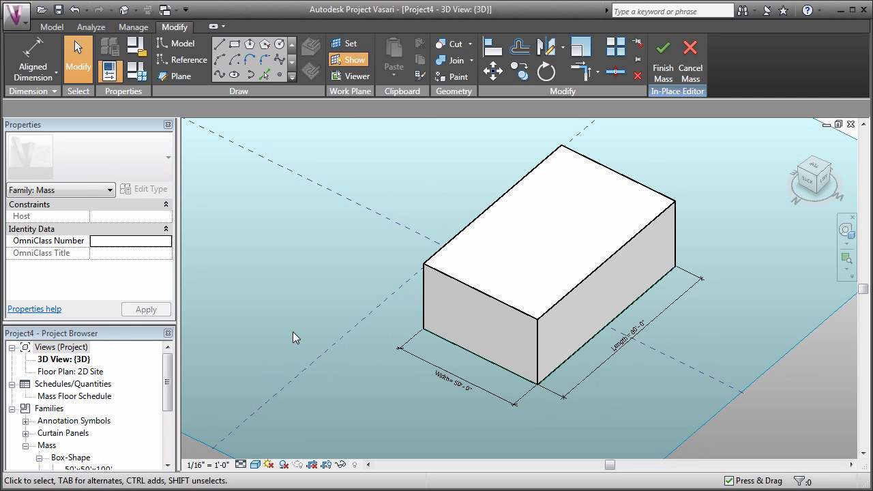
Link the box form's 30' 0" Positive Offset to a new family parameter named Height.
{"action": "left_click", "coordinate": [510, 317]}
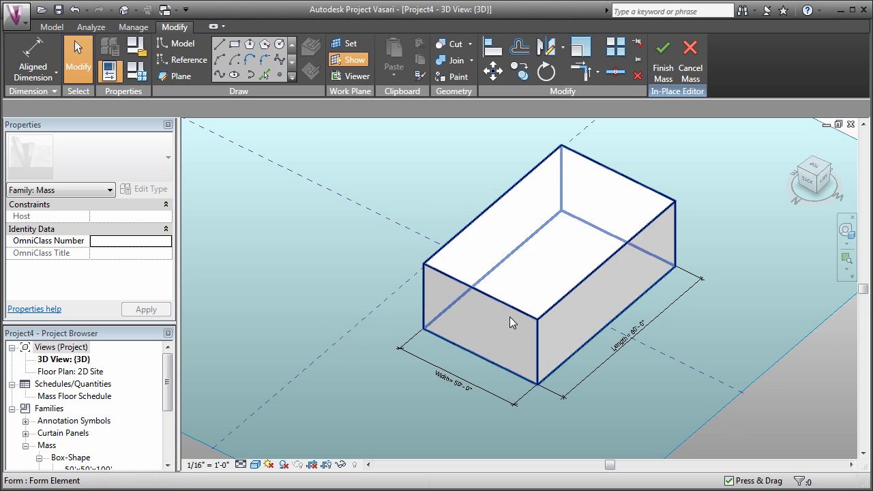
{"action": "left_click", "coordinate": [510, 316]}
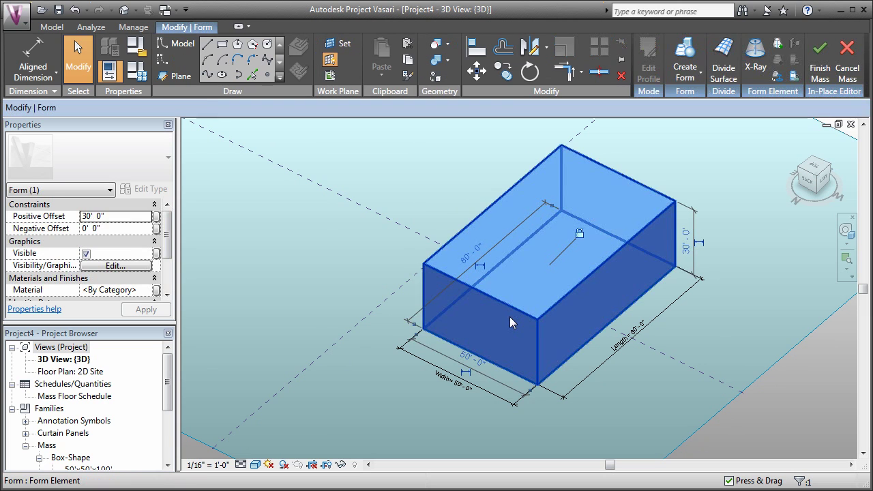
{"action": "left_click", "coordinate": [157, 217]}
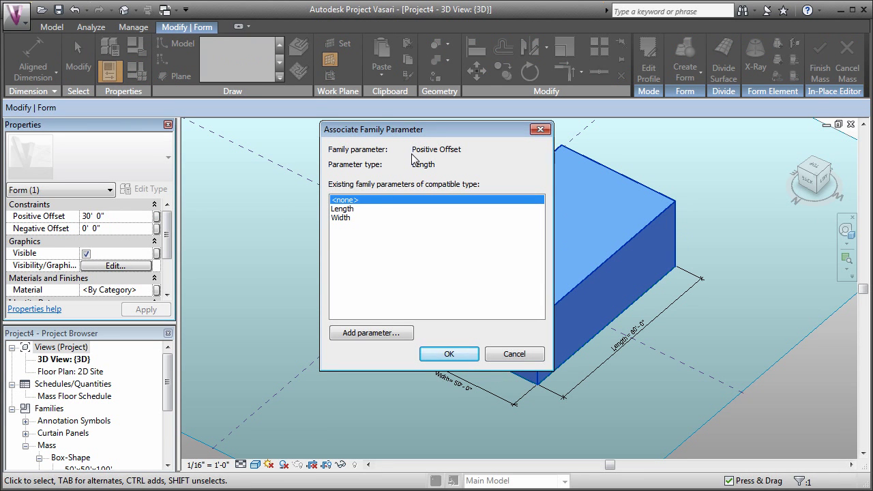
{"action": "left_click_drag", "start_coordinate": [440, 128], "coordinate": [341, 135]}
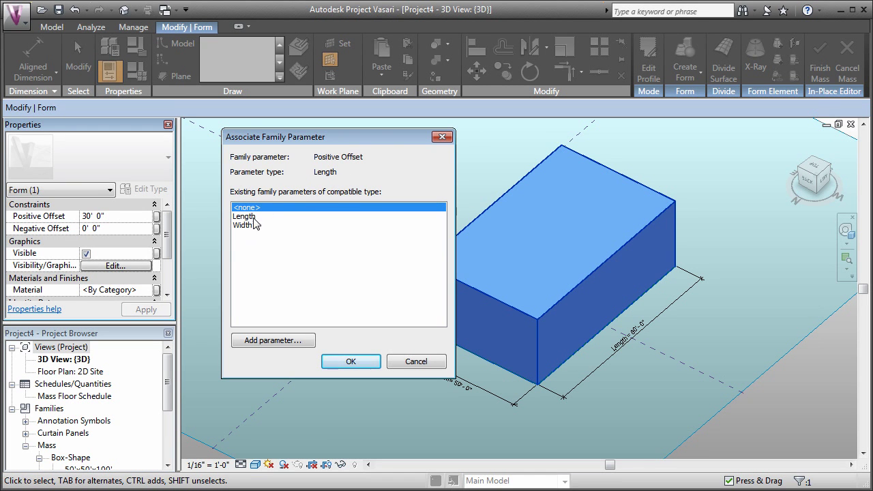
{"action": "left_click", "coordinate": [286, 345]}
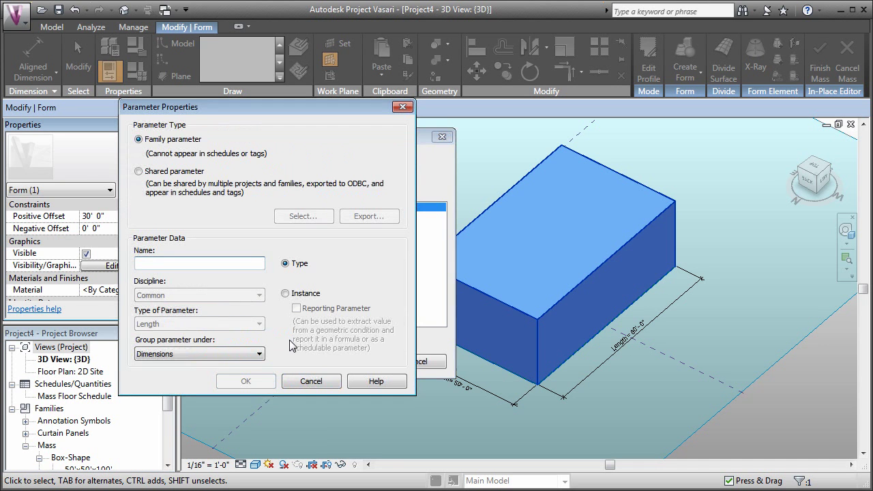
{"action": "type", "text": "Height"}
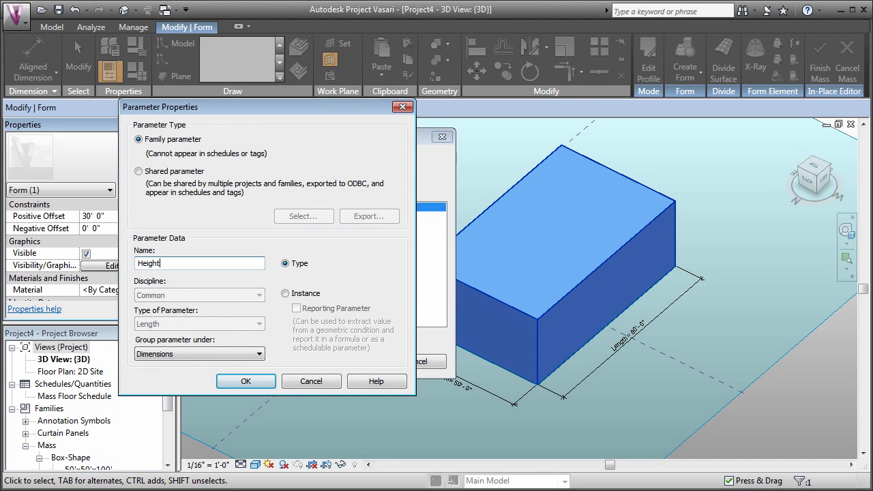
{"action": "left_click", "coordinate": [246, 380]}
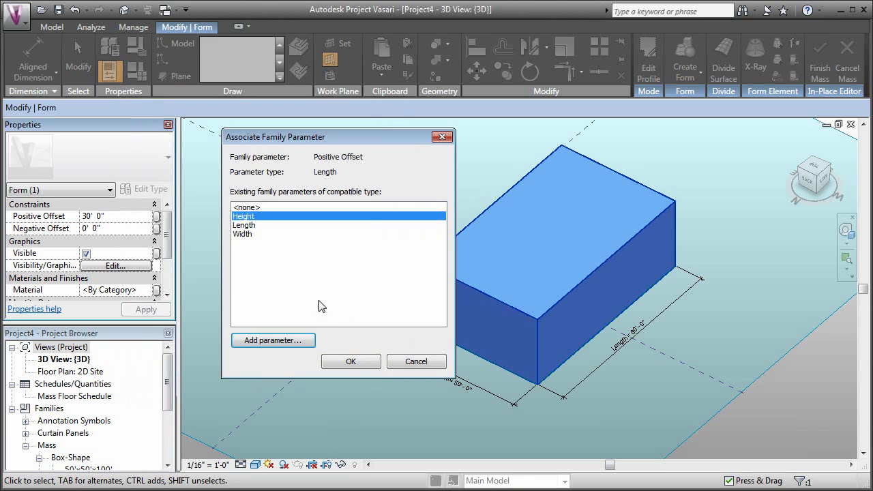
{"action": "left_click", "coordinate": [351, 362]}
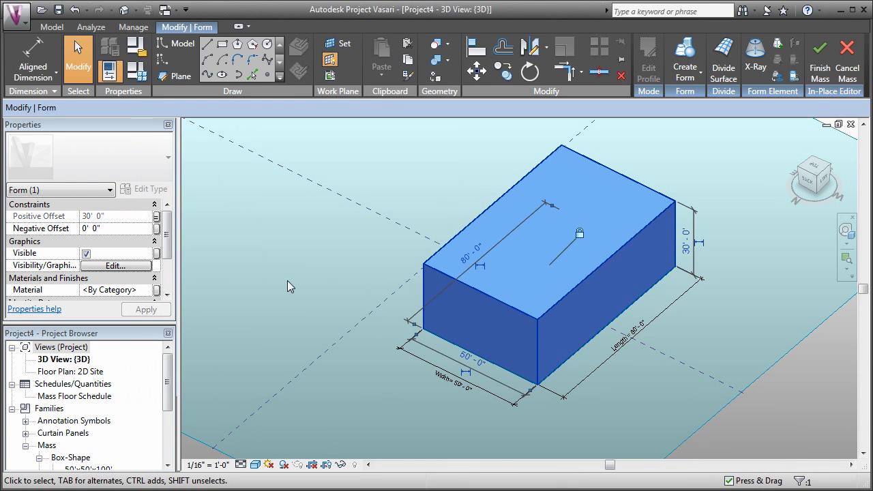
{"action": "left_click", "coordinate": [294, 267]}
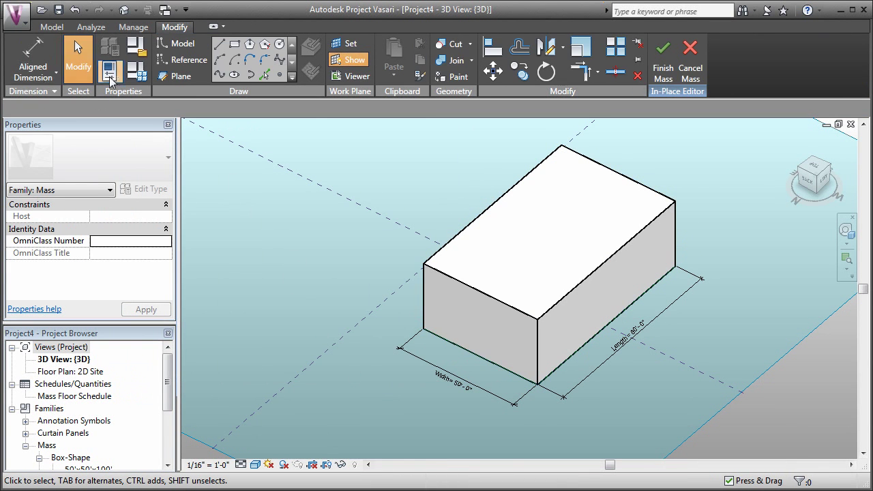
Change the Height family parameter from 30' to 50' 0", raising the box mass.
{"action": "left_click", "coordinate": [144, 77]}
{"action": "left_click", "coordinate": [213, 228]}
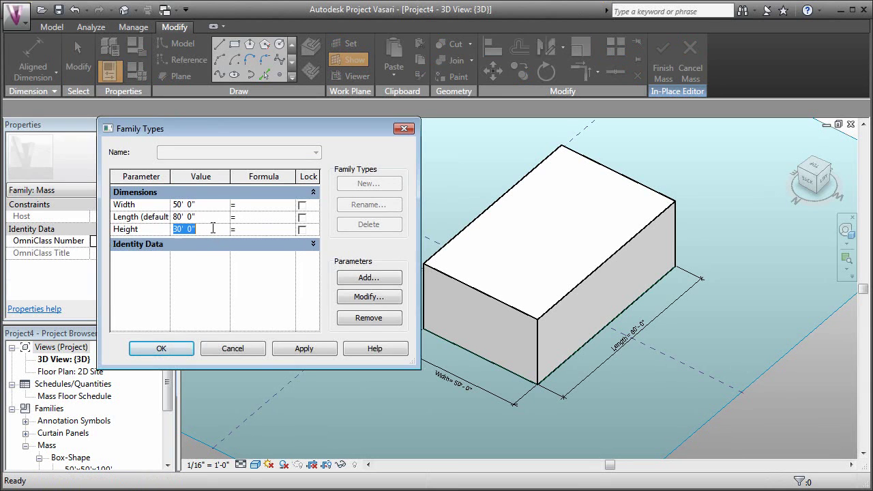
{"action": "type", "text": "50"}
{"action": "left_click", "coordinate": [315, 352]}
{"action": "left_click", "coordinate": [175, 350]}
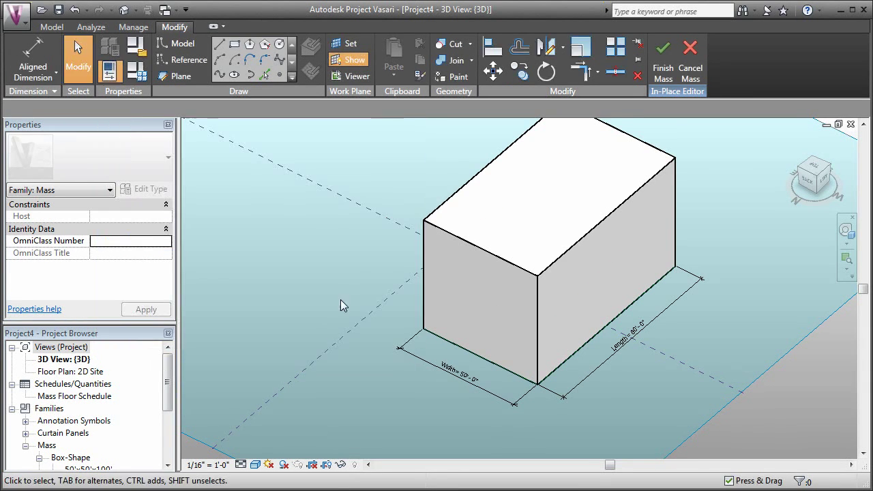
{"action": "middle_click_drag", "start_coordinate": [340, 300], "coordinate": [497, 309]}
{"action": "scroll", "coordinate": [293, 311], "scroll_direction": "down", "scroll_amount": 2}
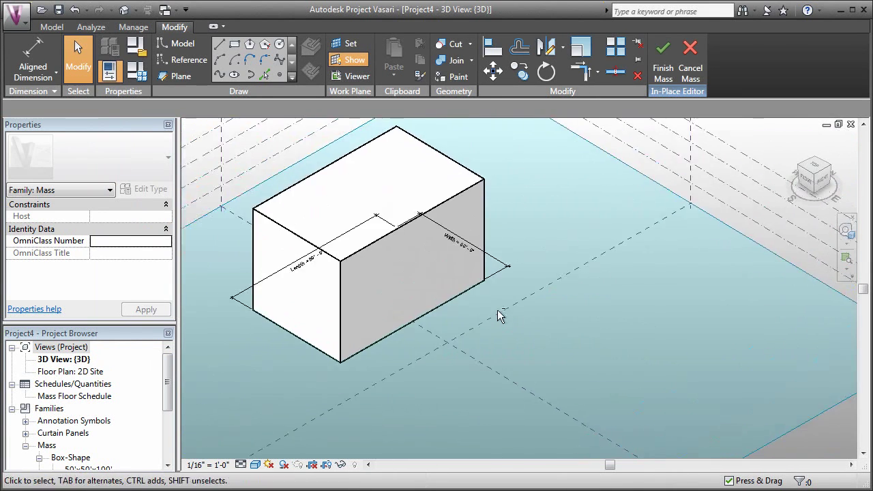
{"action": "middle_click_drag", "start_coordinate": [560, 309], "coordinate": [754, 386], "text": "shift"}
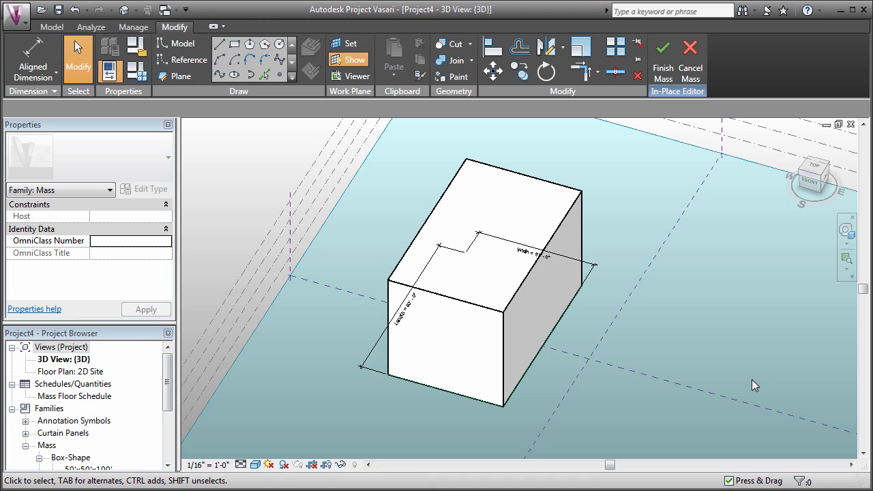
{"action": "middle_click_drag", "start_coordinate": [405, 396], "coordinate": [565, 322], "text": "shift"}
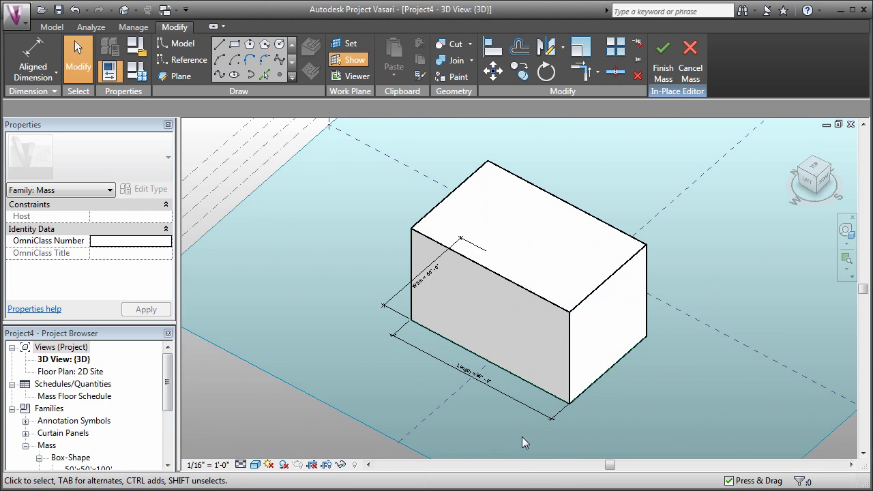